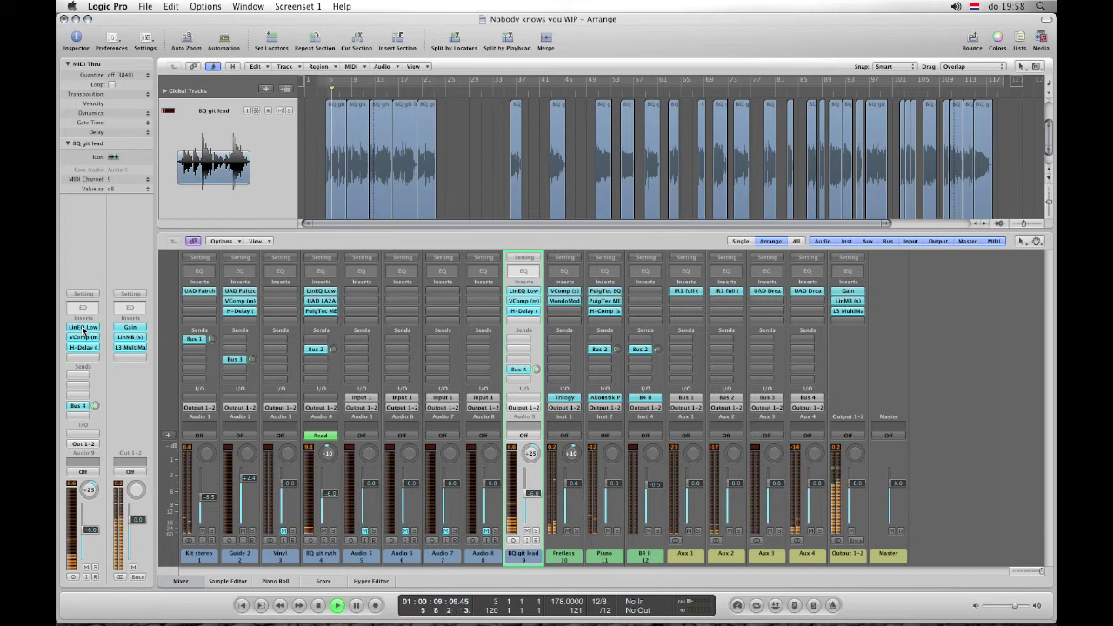
Step: Review the lead guitar channel's LinEQ Lowband, VComp and H-Delay inserts, and close their windows
{"action": "left_click", "coordinate": [83, 328]}
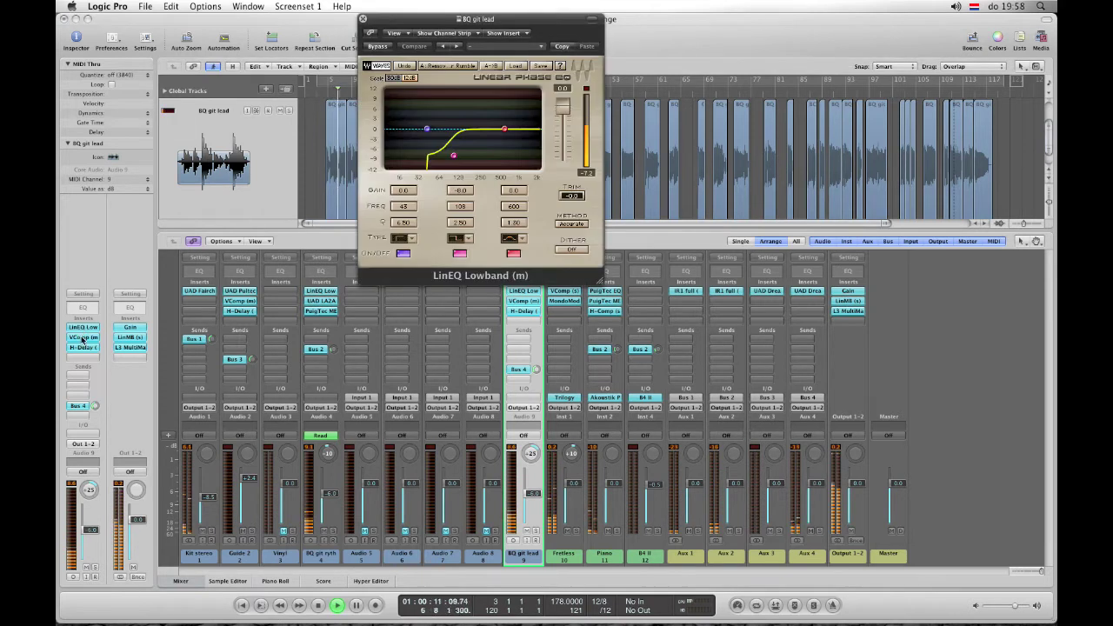
{"action": "left_click", "coordinate": [82, 337]}
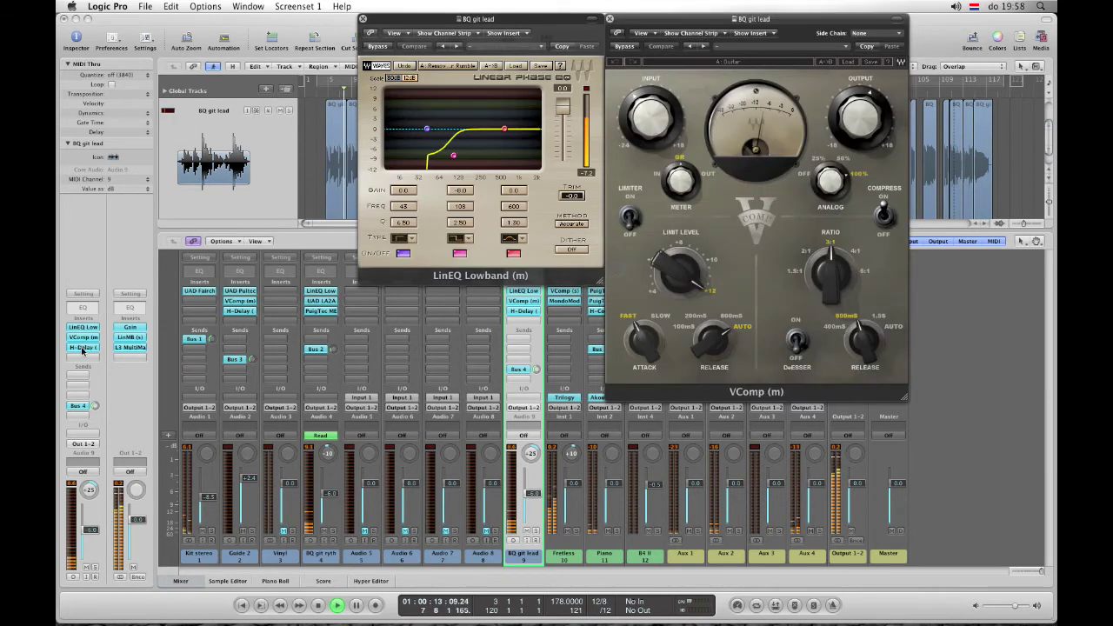
{"action": "left_click", "coordinate": [83, 347]}
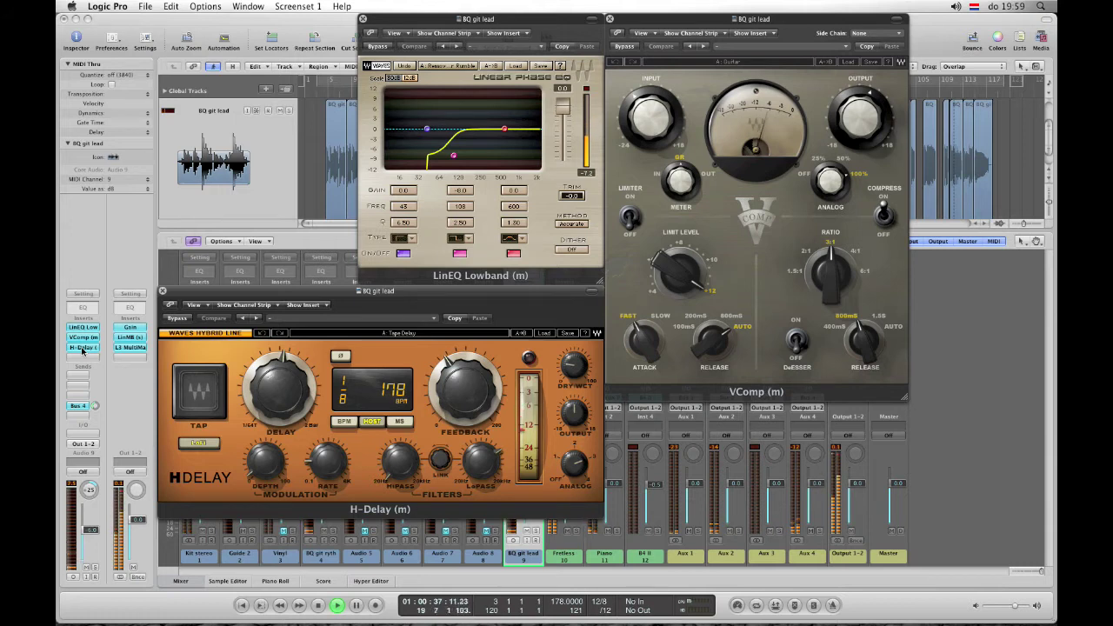
{"action": "left_click", "coordinate": [610, 19]}
{"action": "left_click", "coordinate": [362, 18]}
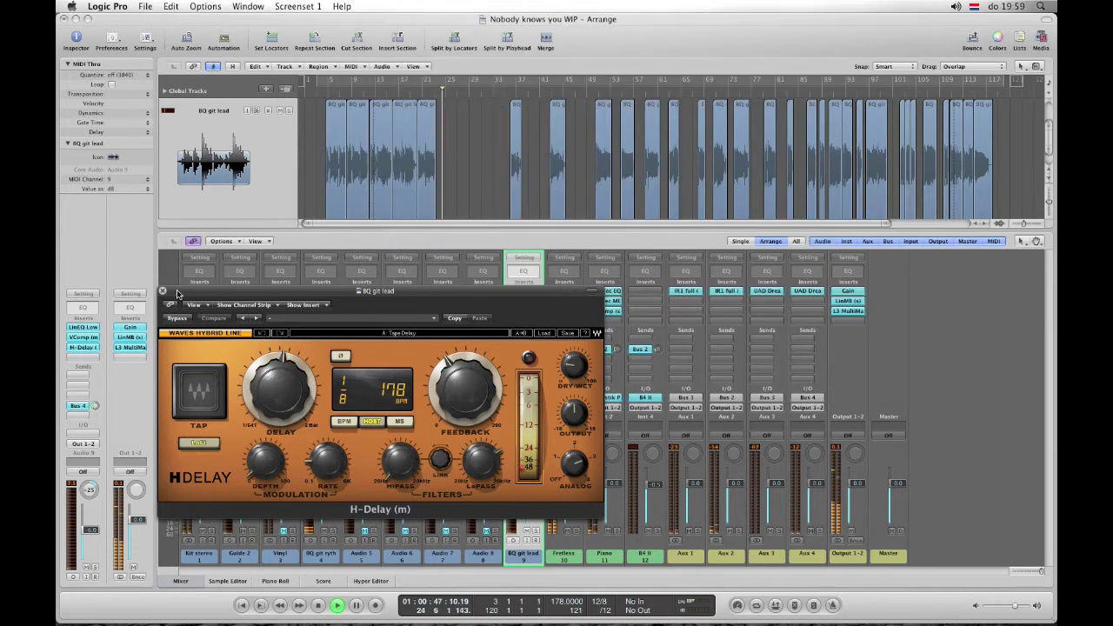
{"action": "left_click", "coordinate": [162, 291]}
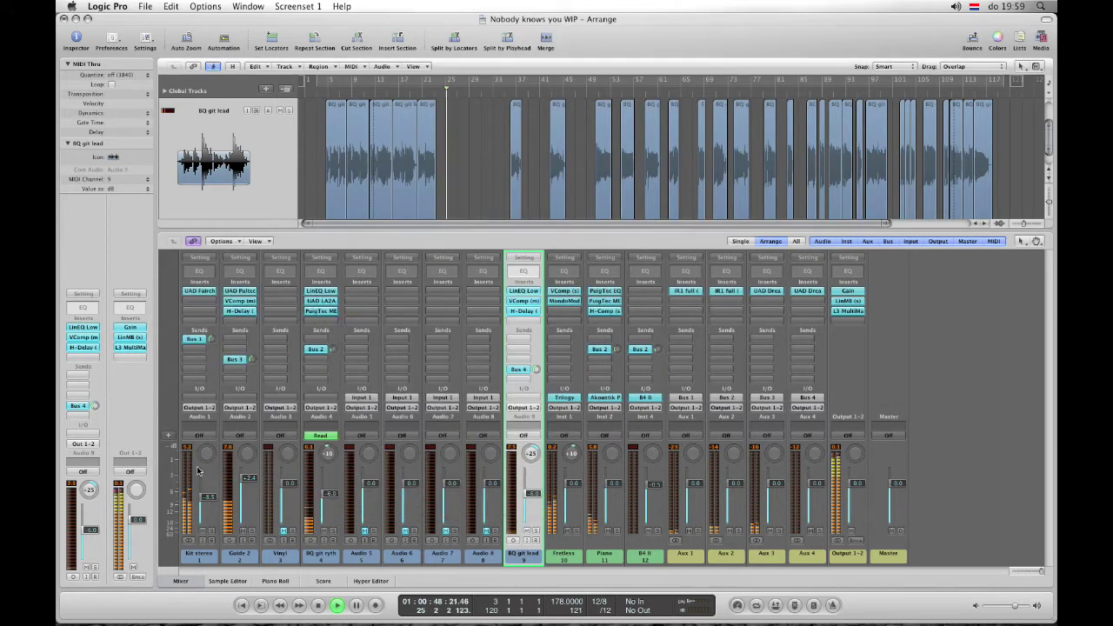
Step: Review the Guide 2 vocal channel's UAD Pultec-Pro, VComp and H-Delay inserts in windows arranged without overlap, and close them
{"action": "left_click", "coordinate": [240, 557]}
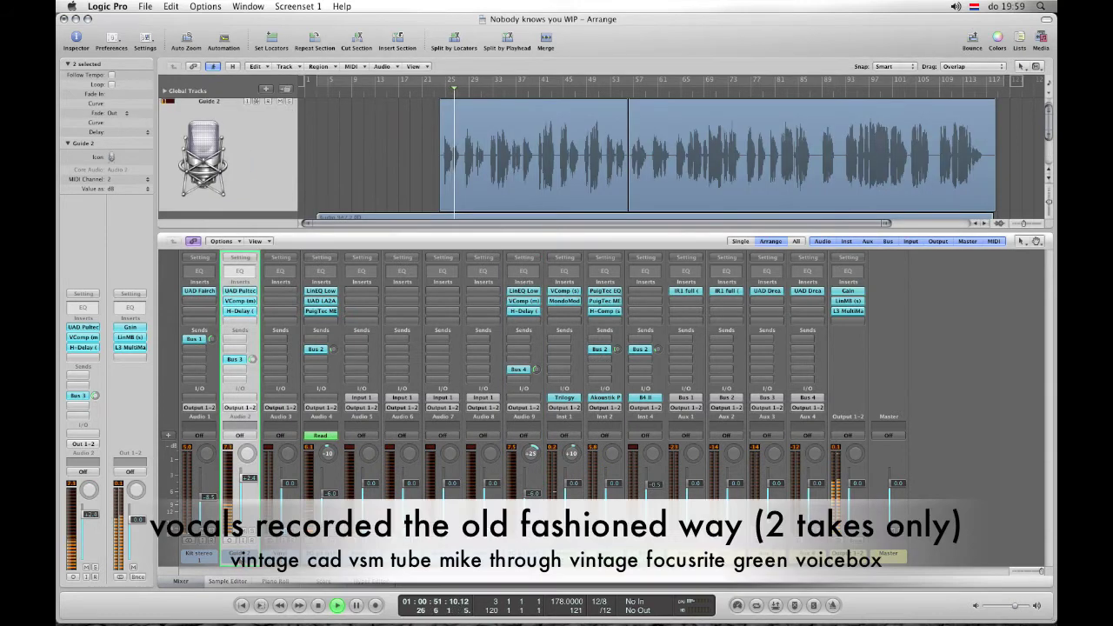
{"action": "left_click", "coordinate": [239, 292]}
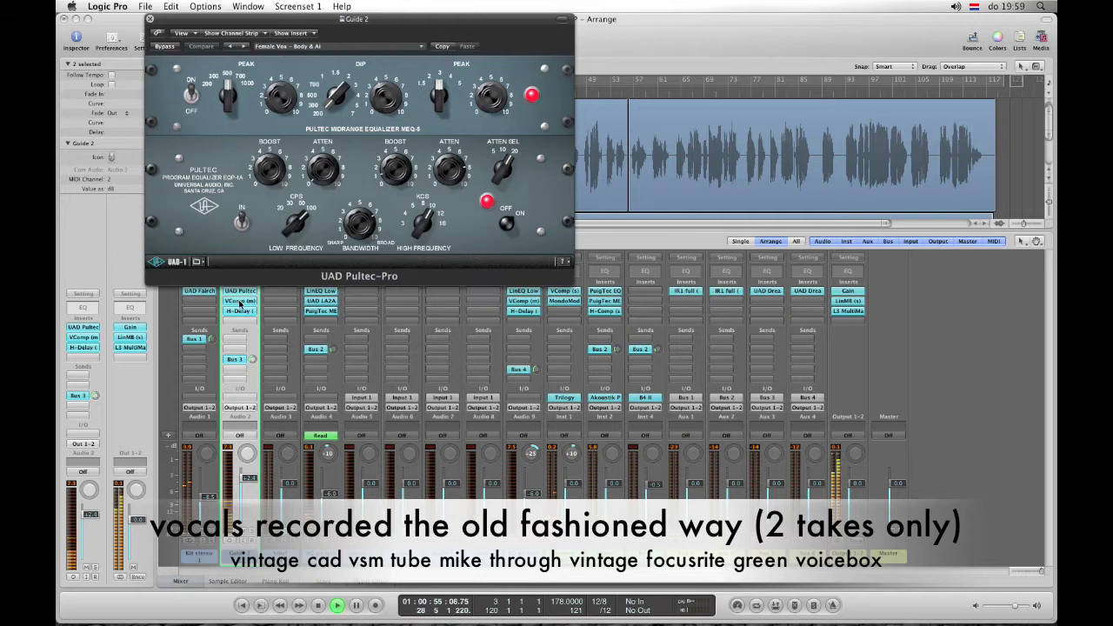
{"action": "left_click", "coordinate": [240, 301]}
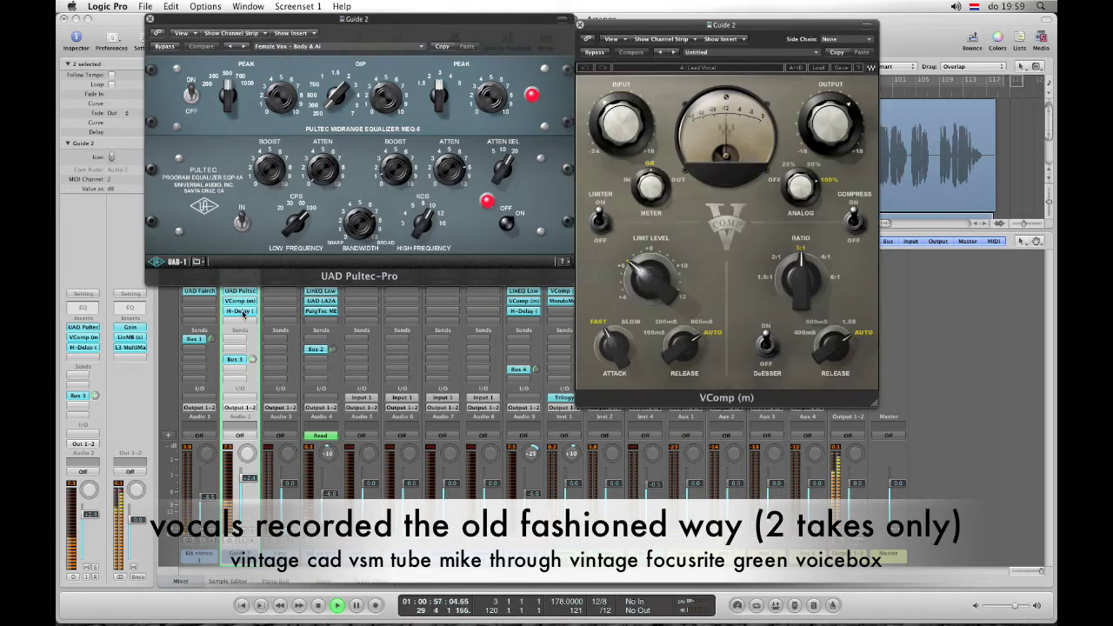
{"action": "left_click", "coordinate": [240, 311]}
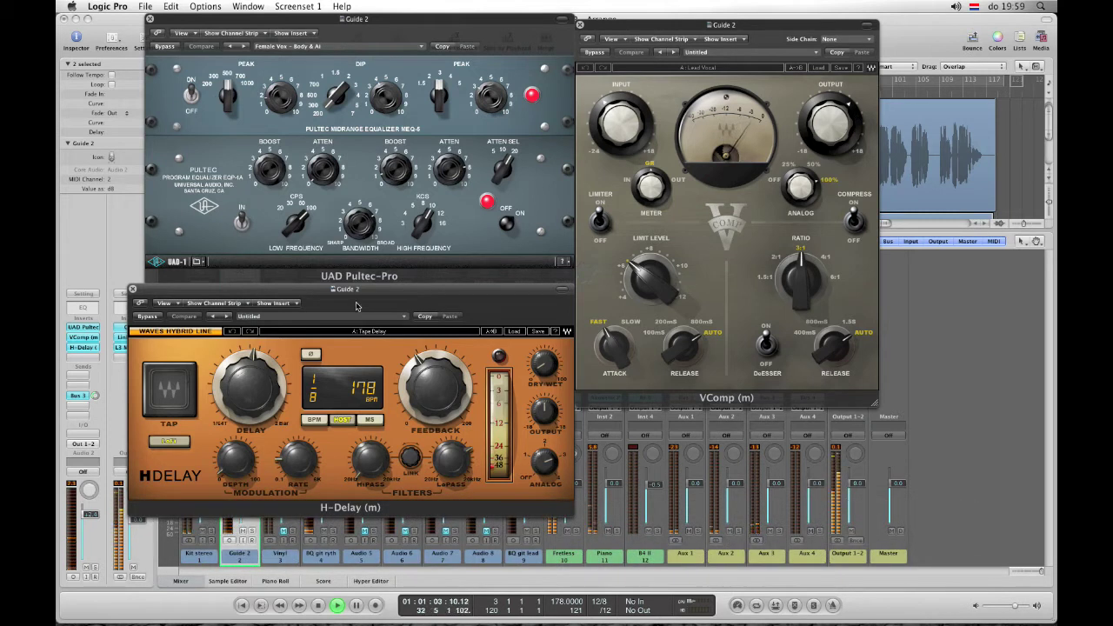
{"action": "left_click", "coordinate": [655, 27]}
{"action": "left_click_drag", "start_coordinate": [656, 27], "coordinate": [698, 22]}
{"action": "left_click_drag", "start_coordinate": [496, 294], "coordinate": [513, 279]}
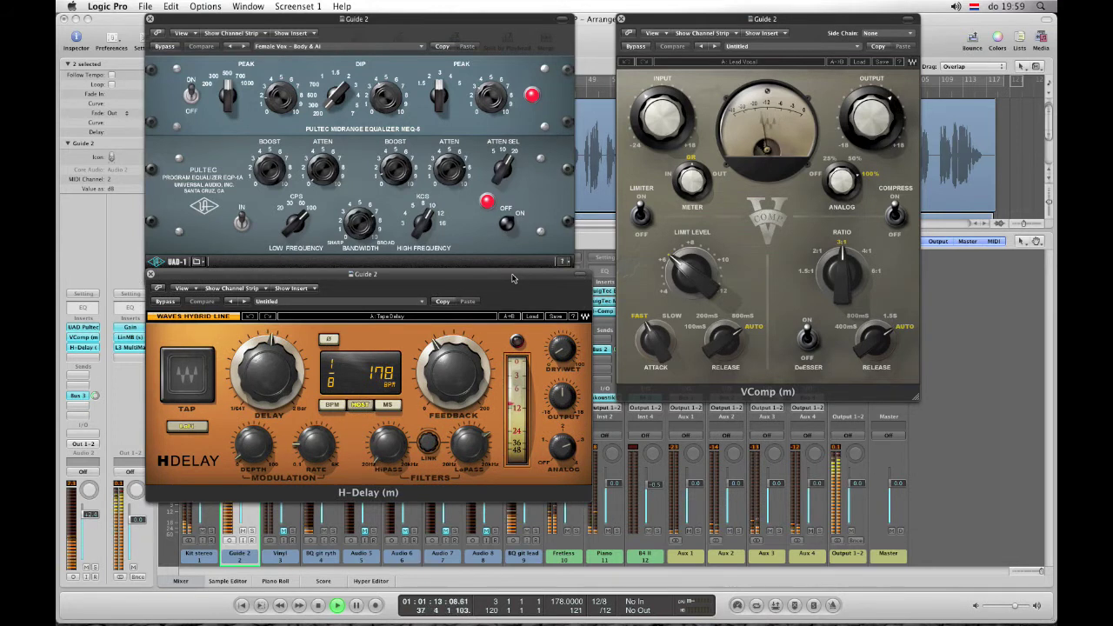
{"action": "left_click_drag", "start_coordinate": [696, 21], "coordinate": [676, 21]}
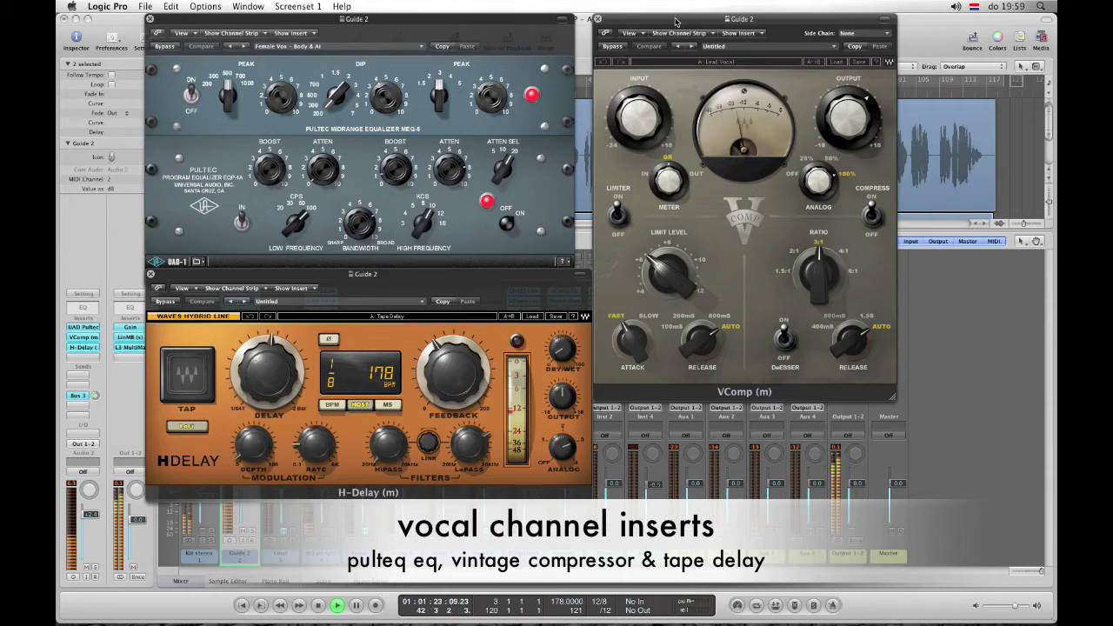
{"action": "left_click", "coordinate": [597, 19]}
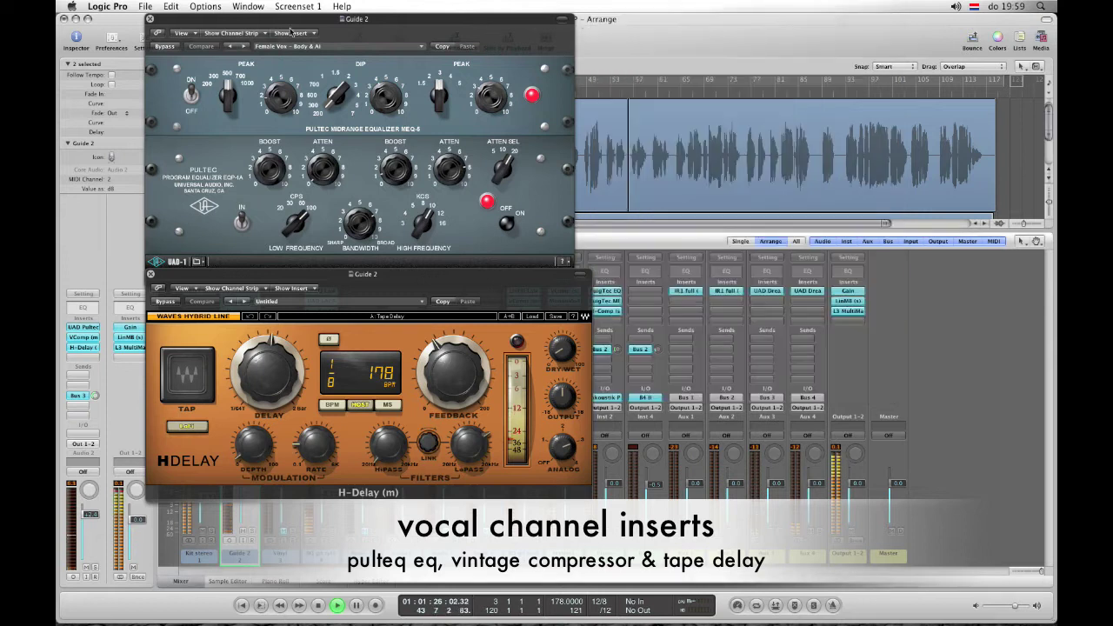
{"action": "left_click", "coordinate": [149, 19]}
{"action": "left_click", "coordinate": [150, 274]}
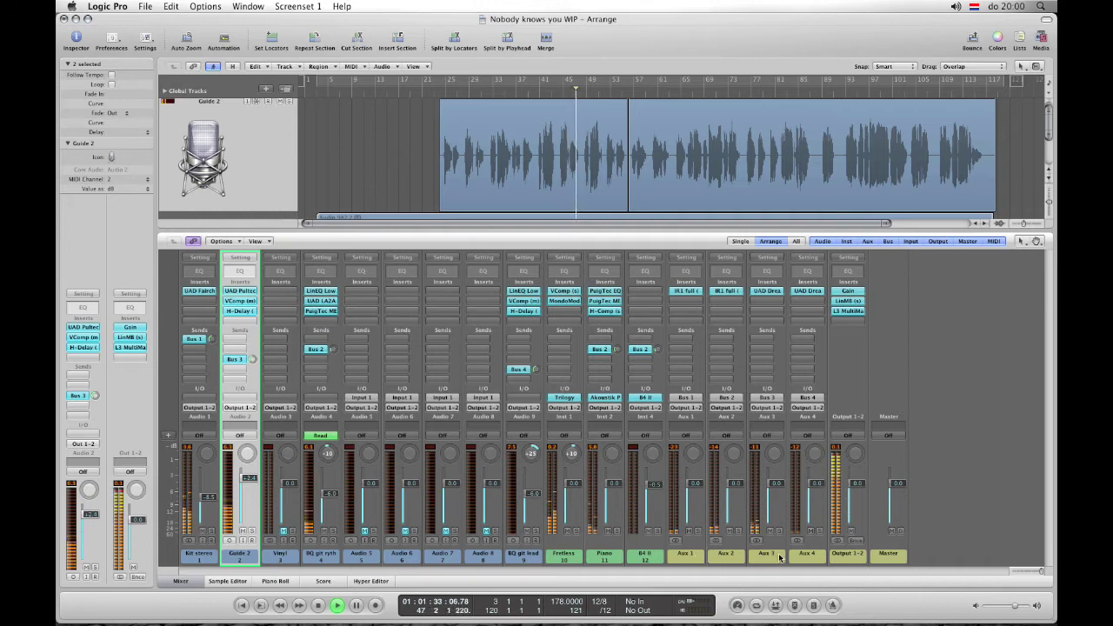
Step: View the Aux 3 DreamVerb reverb and the Guide 2 H-Delay side by side, and close both windows
{"action": "left_click", "coordinate": [767, 293]}
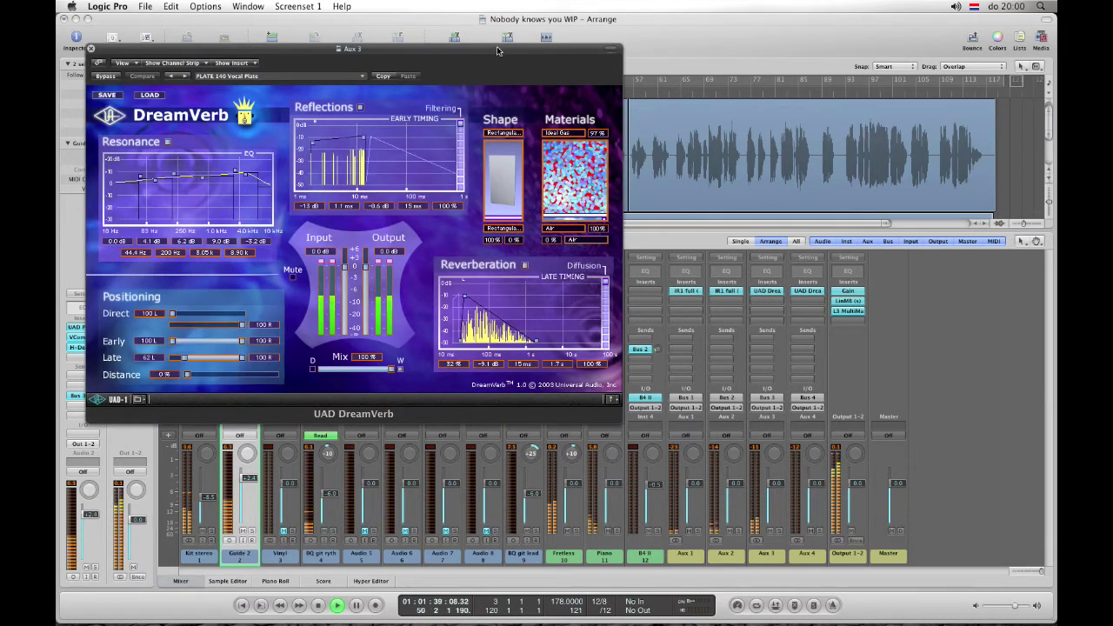
{"action": "left_click_drag", "start_coordinate": [498, 51], "coordinate": [924, 14]}
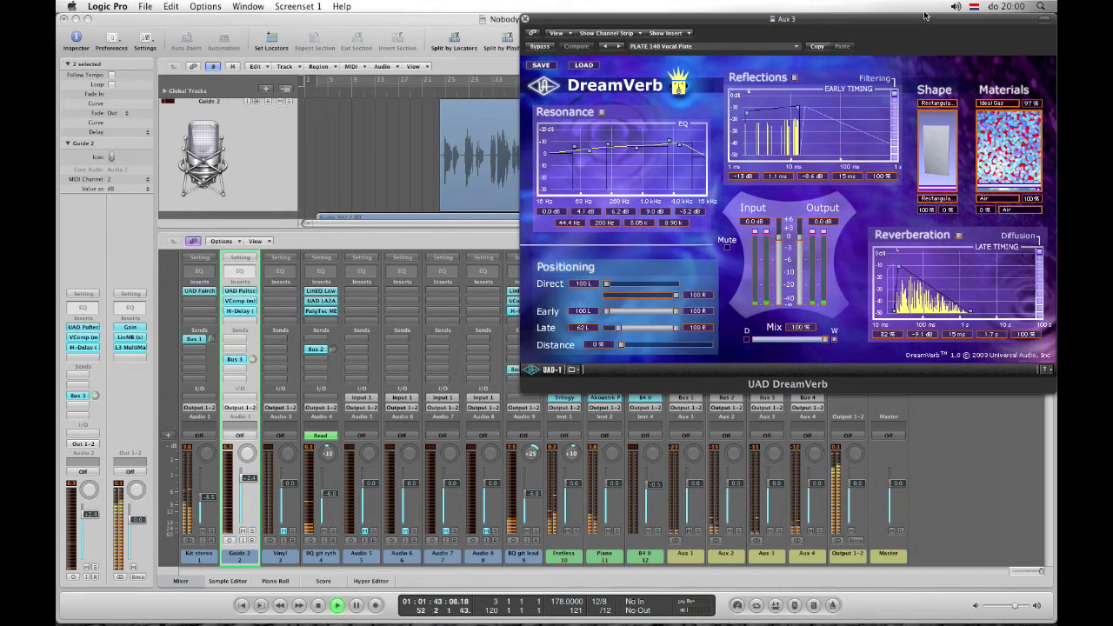
{"action": "left_click", "coordinate": [234, 312]}
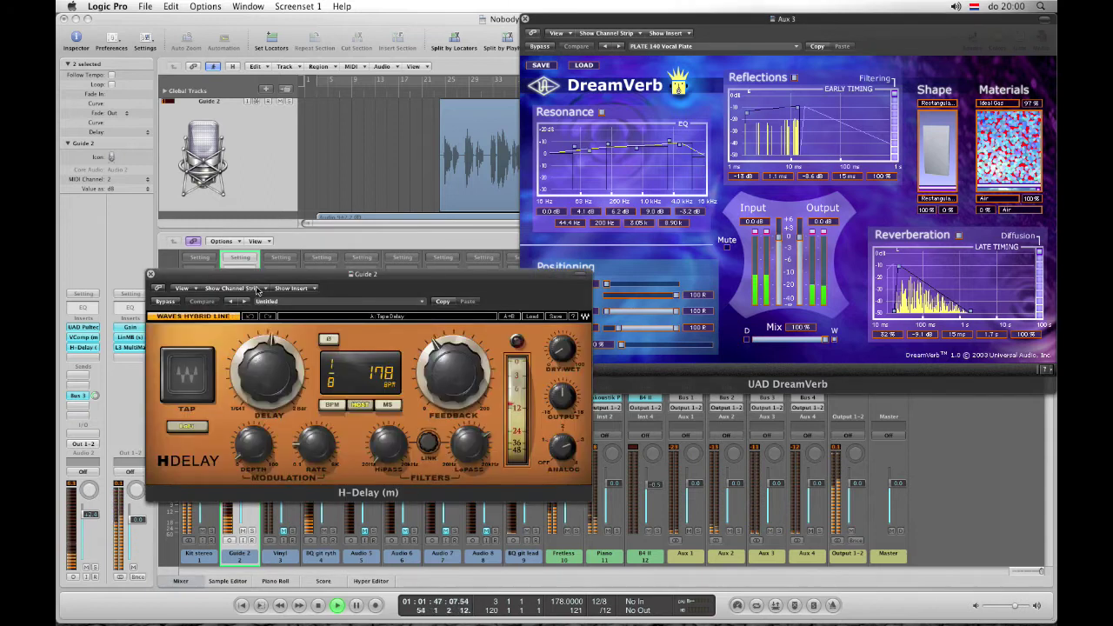
{"action": "left_click_drag", "start_coordinate": [260, 278], "coordinate": [161, 21]}
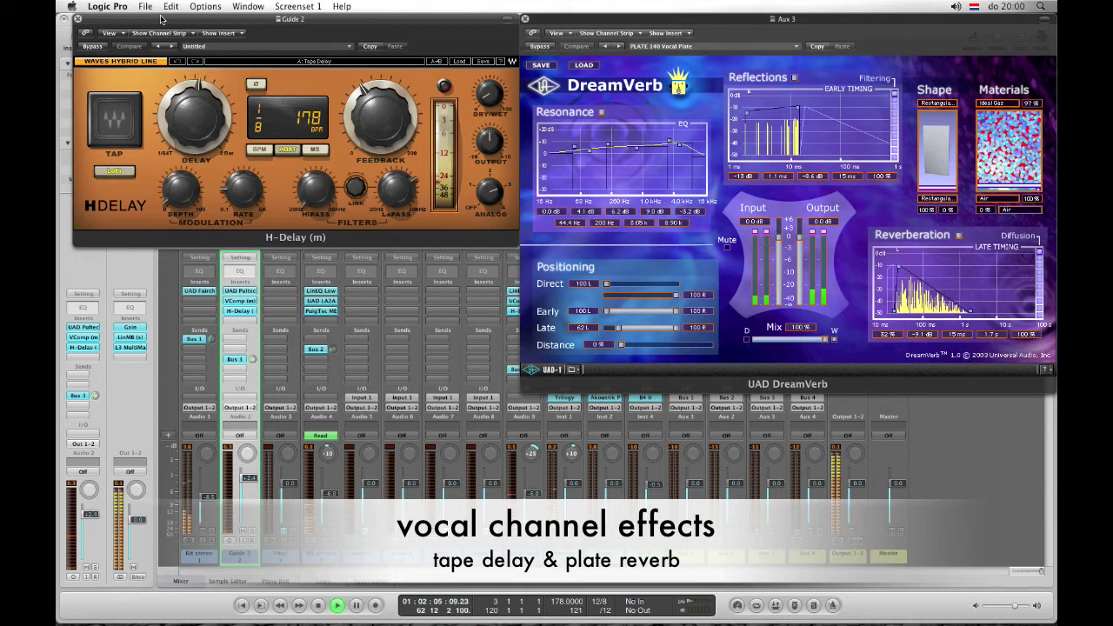
{"action": "left_click", "coordinate": [77, 18]}
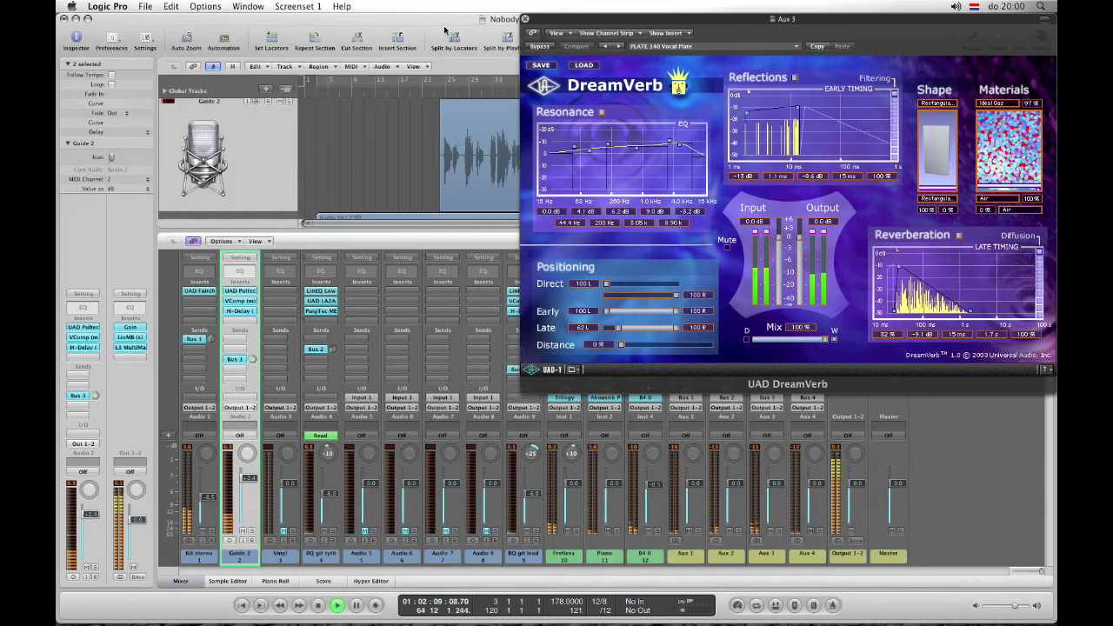
{"action": "left_click", "coordinate": [526, 19]}
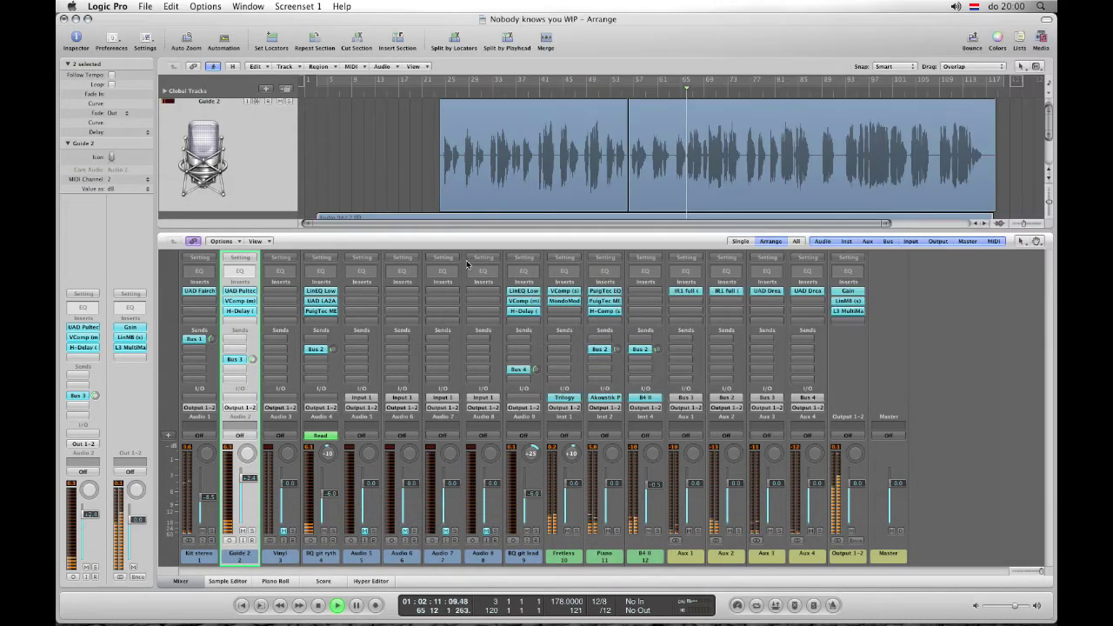
Step: View the Kit stereo channel's UAD Fairchild compressor beside the IR1 reverb on Aux 1, and close both windows
{"action": "left_click", "coordinate": [199, 557]}
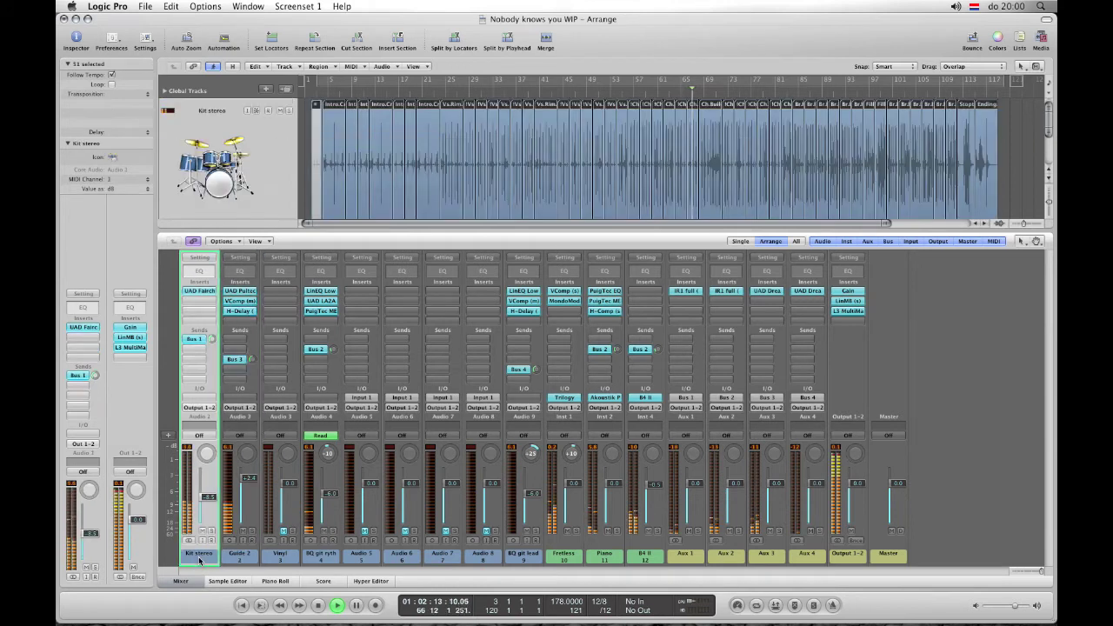
{"action": "left_click", "coordinate": [204, 293]}
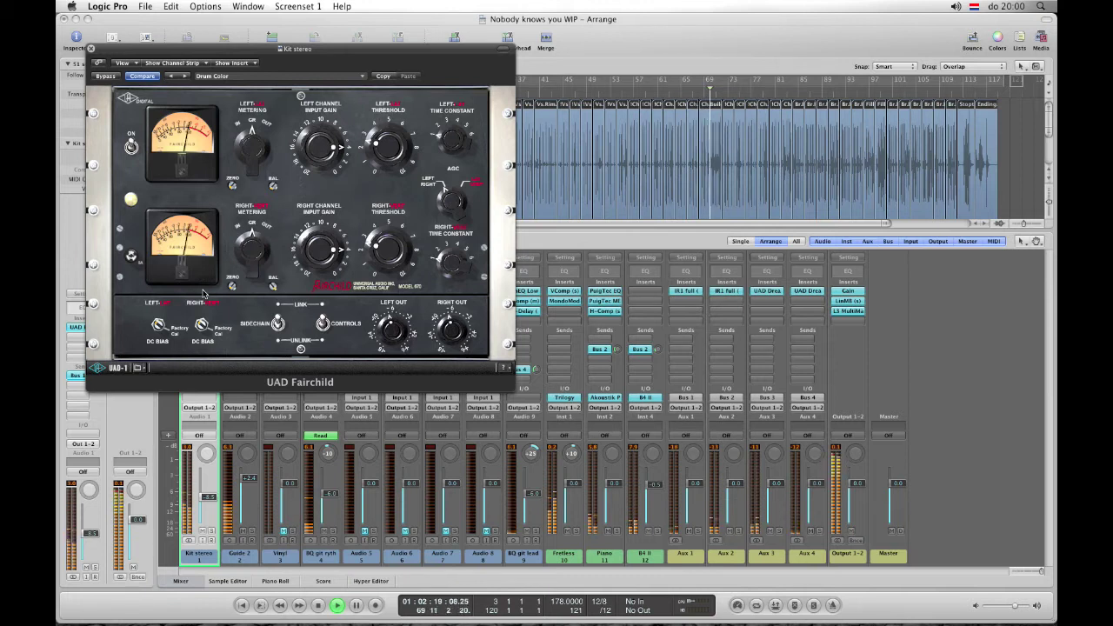
{"action": "left_click", "coordinate": [691, 293]}
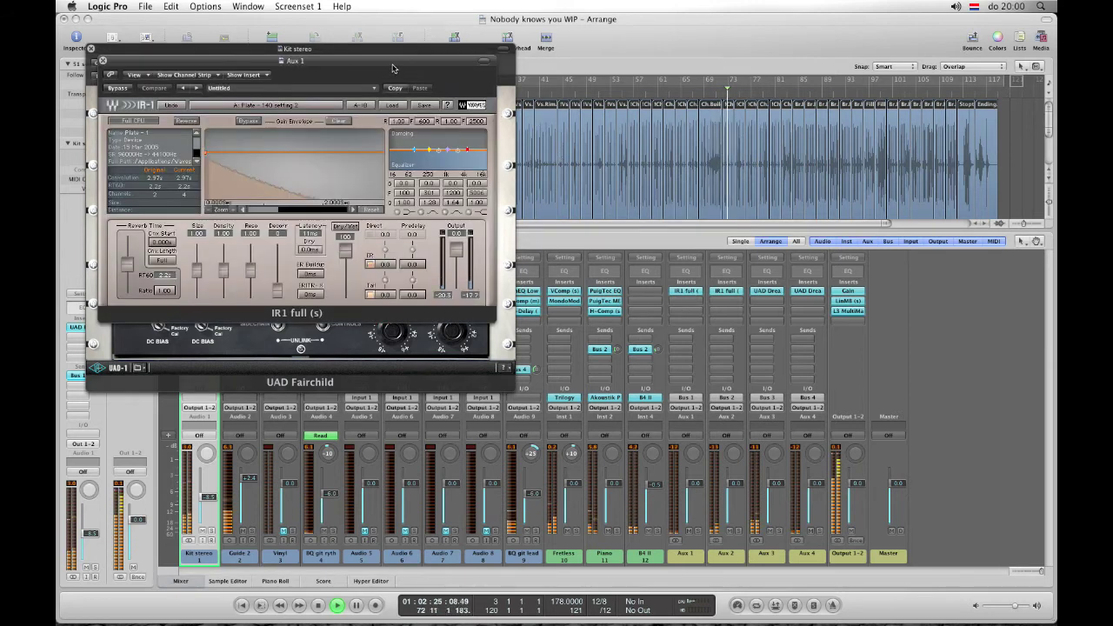
{"action": "left_click_drag", "start_coordinate": [408, 63], "coordinate": [815, 53]}
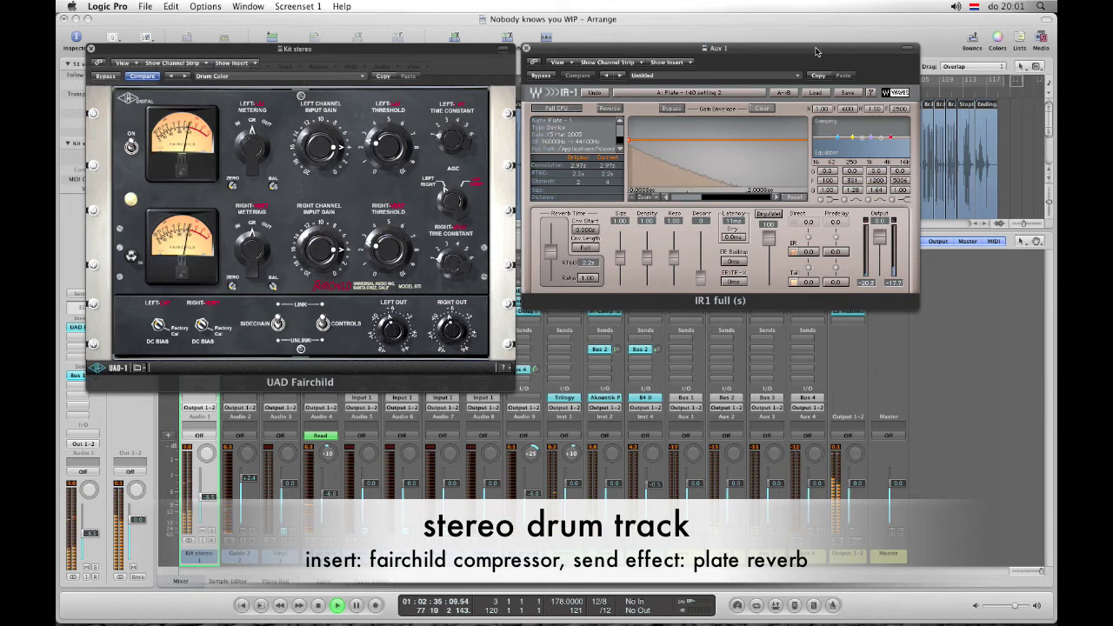
{"action": "left_click", "coordinate": [526, 49]}
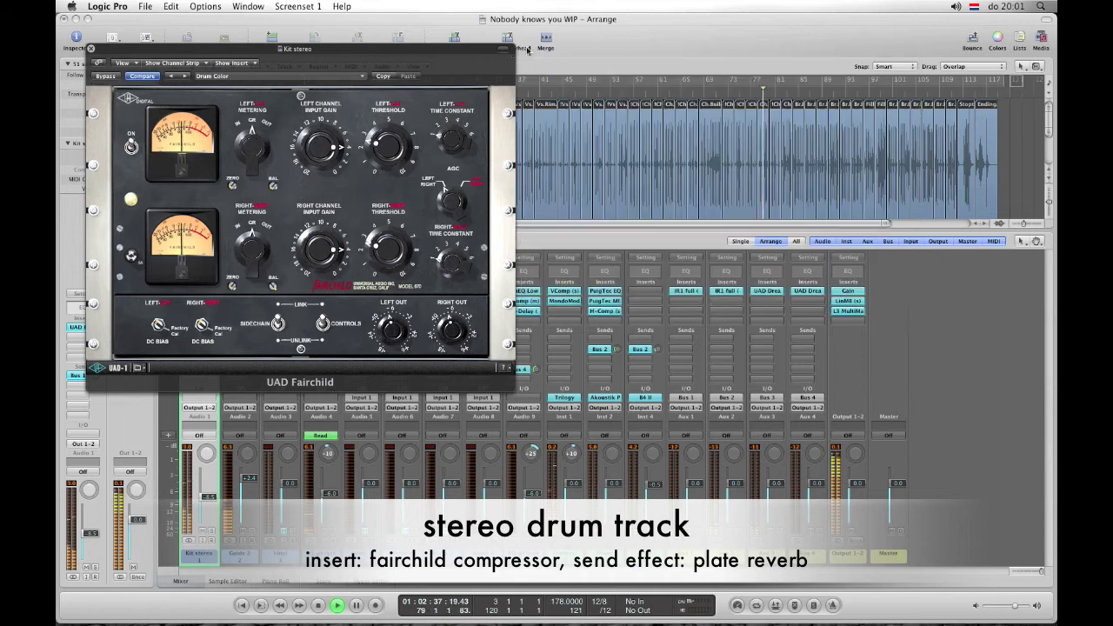
{"action": "left_click", "coordinate": [90, 49]}
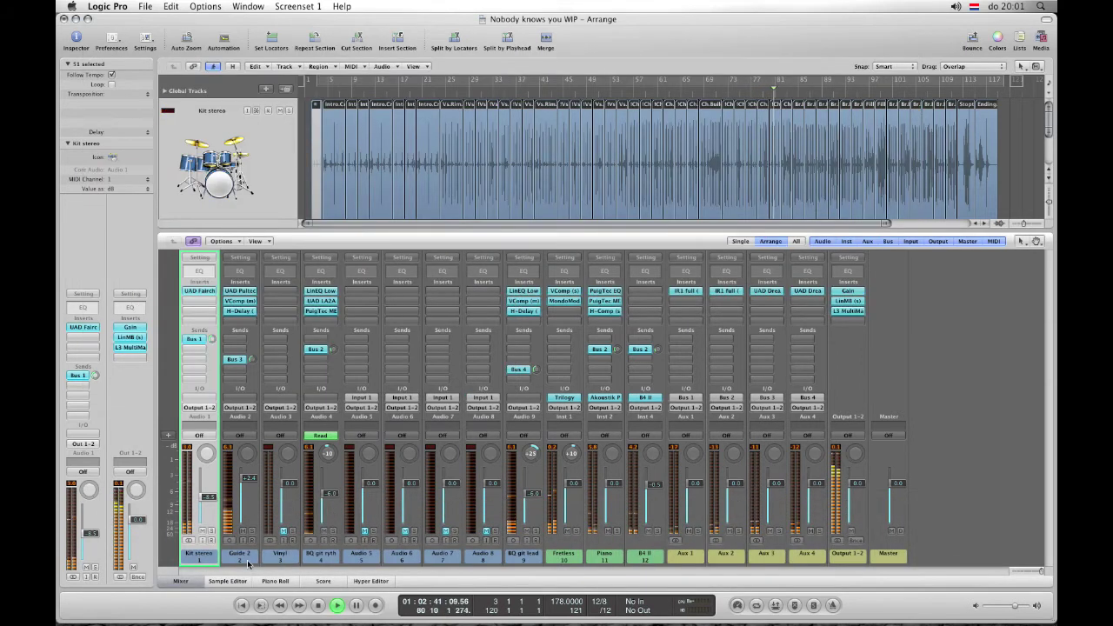
Step: View the rhythm guitar channel's UAD LA2A and PuigTec MEQ5 inserts one above the other, and close both windows
{"action": "left_click", "coordinate": [314, 280]}
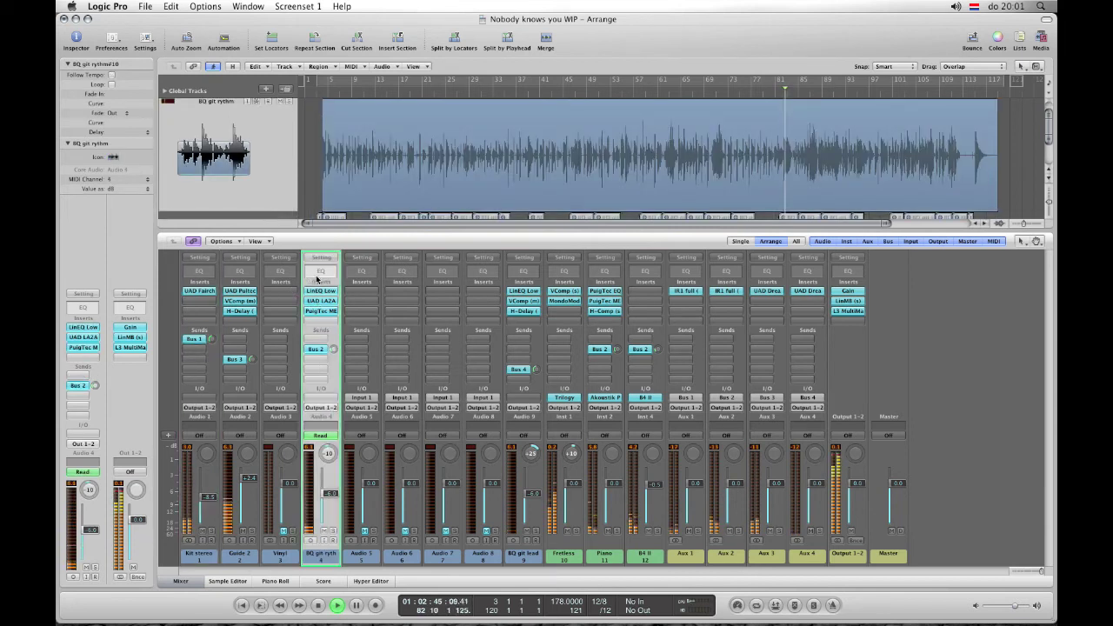
{"action": "left_click", "coordinate": [320, 301]}
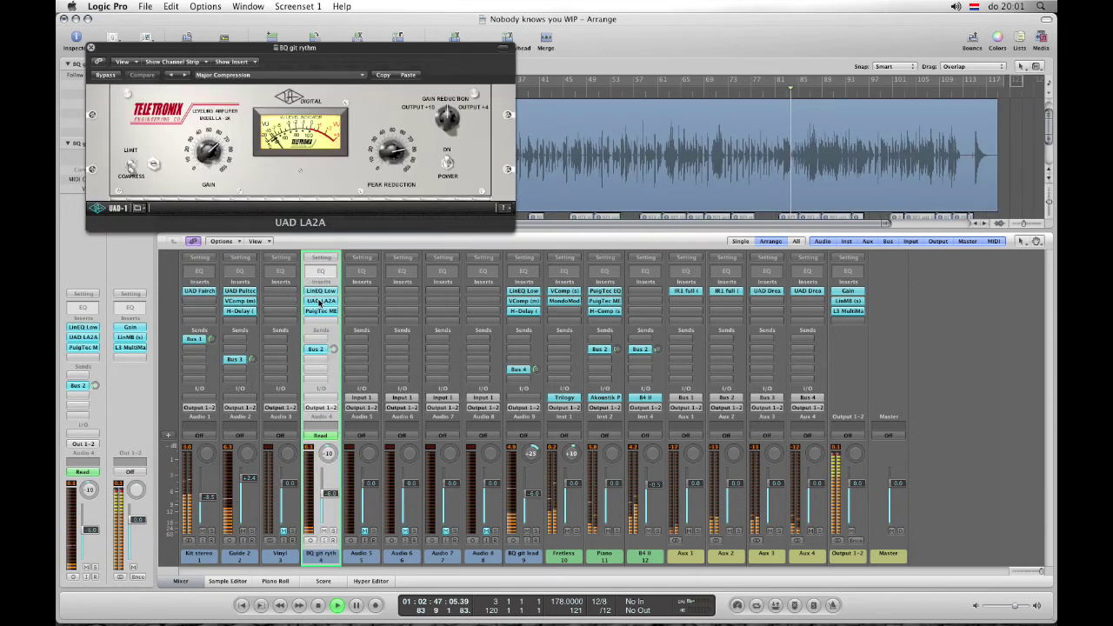
{"action": "left_click", "coordinate": [320, 314]}
{"action": "left_click_drag", "start_coordinate": [333, 59], "coordinate": [319, 226]}
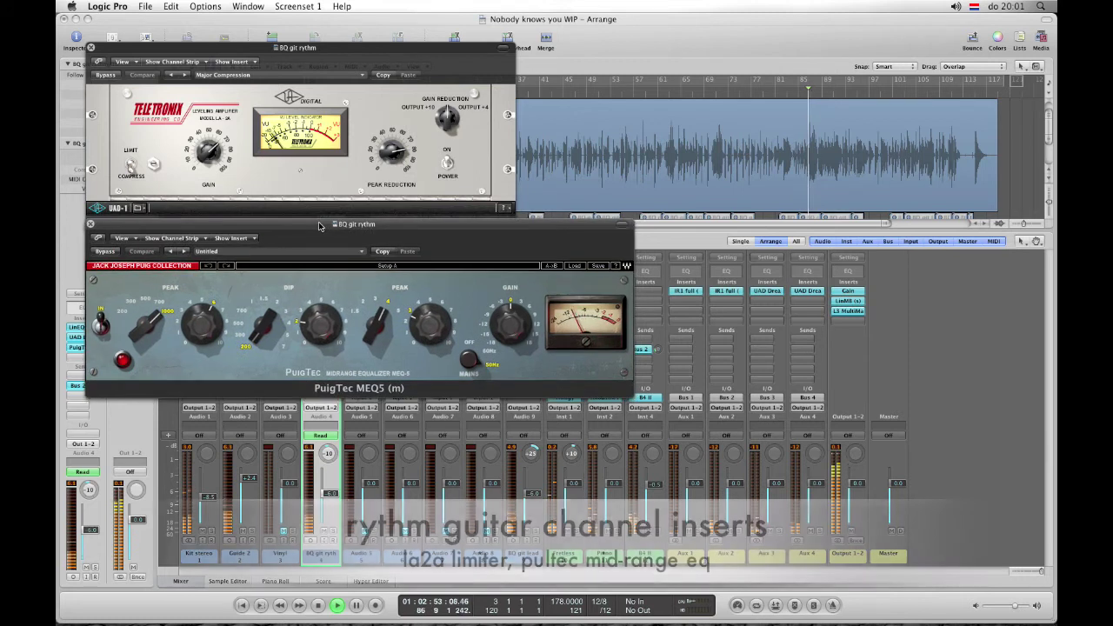
{"action": "left_click", "coordinate": [91, 48]}
{"action": "left_click", "coordinate": [91, 223]}
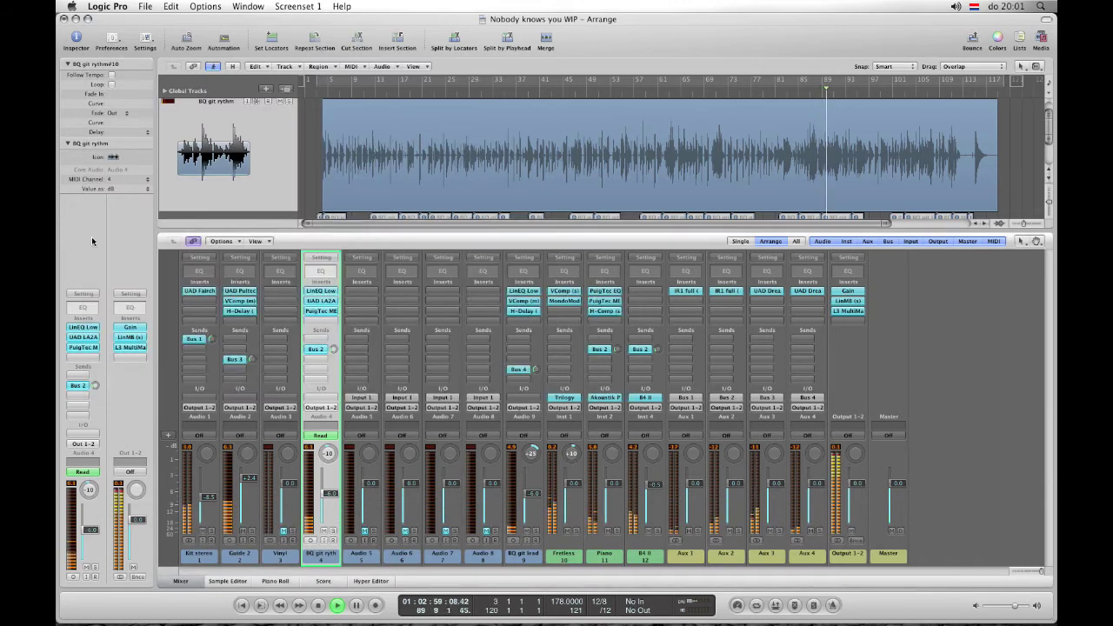
Step: View the Output 1-2 channel's LinMB and L3 MultiMaximizer inserts side by side, and close both windows
{"action": "left_click", "coordinate": [856, 555]}
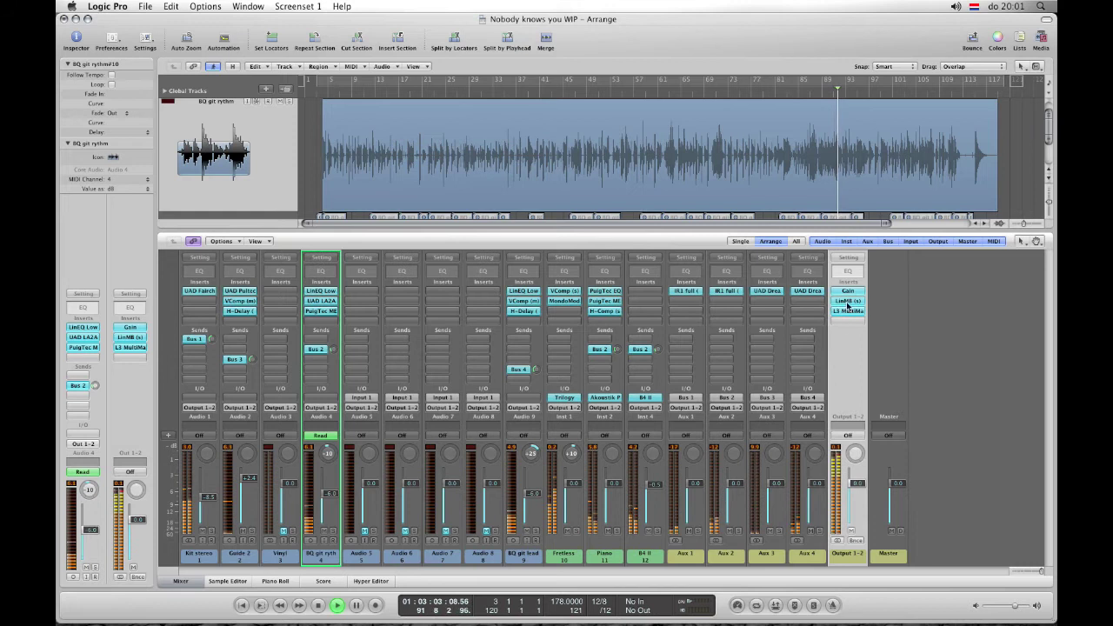
{"action": "left_click", "coordinate": [848, 302]}
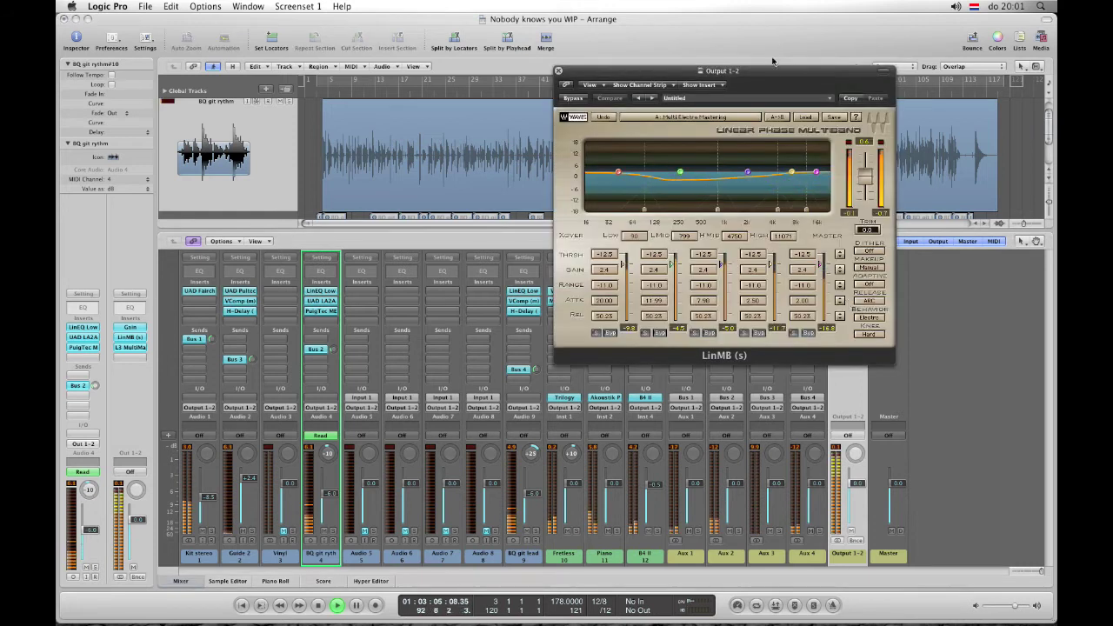
{"action": "left_click_drag", "start_coordinate": [772, 70], "coordinate": [610, 71]}
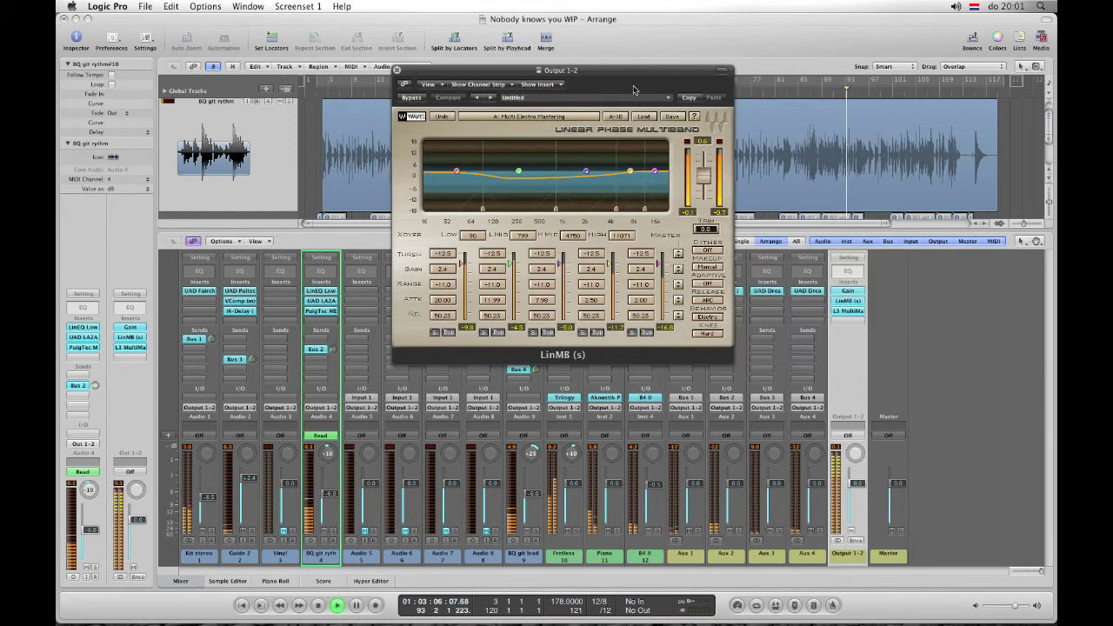
{"action": "left_click", "coordinate": [842, 312]}
{"action": "left_click_drag", "start_coordinate": [554, 69], "coordinate": [667, 51]}
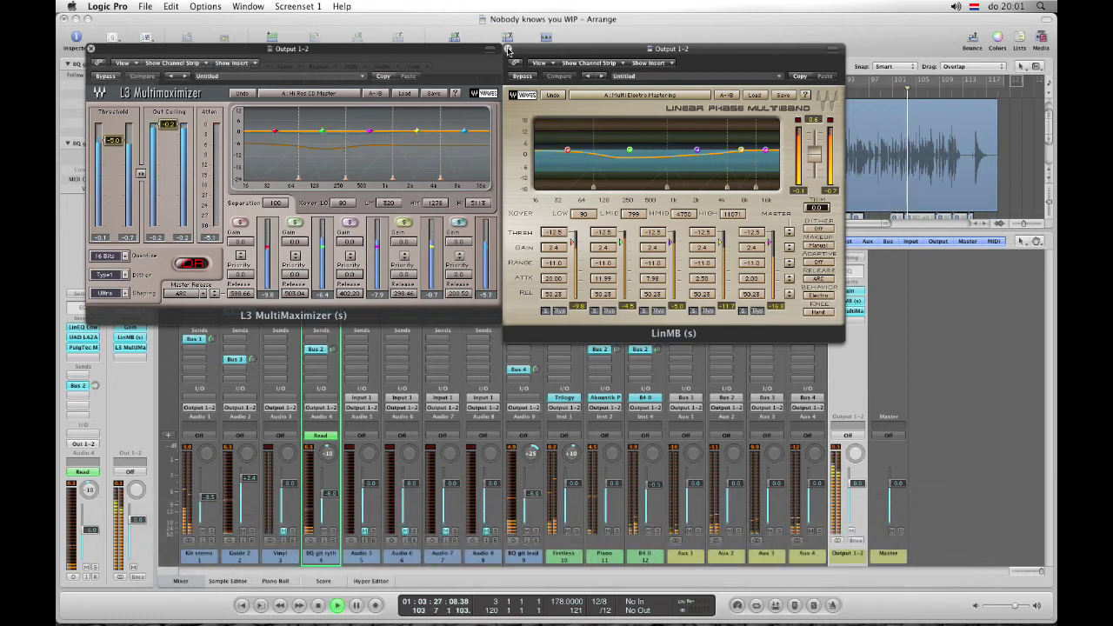
{"action": "left_click", "coordinate": [508, 50]}
{"action": "left_click", "coordinate": [90, 50]}
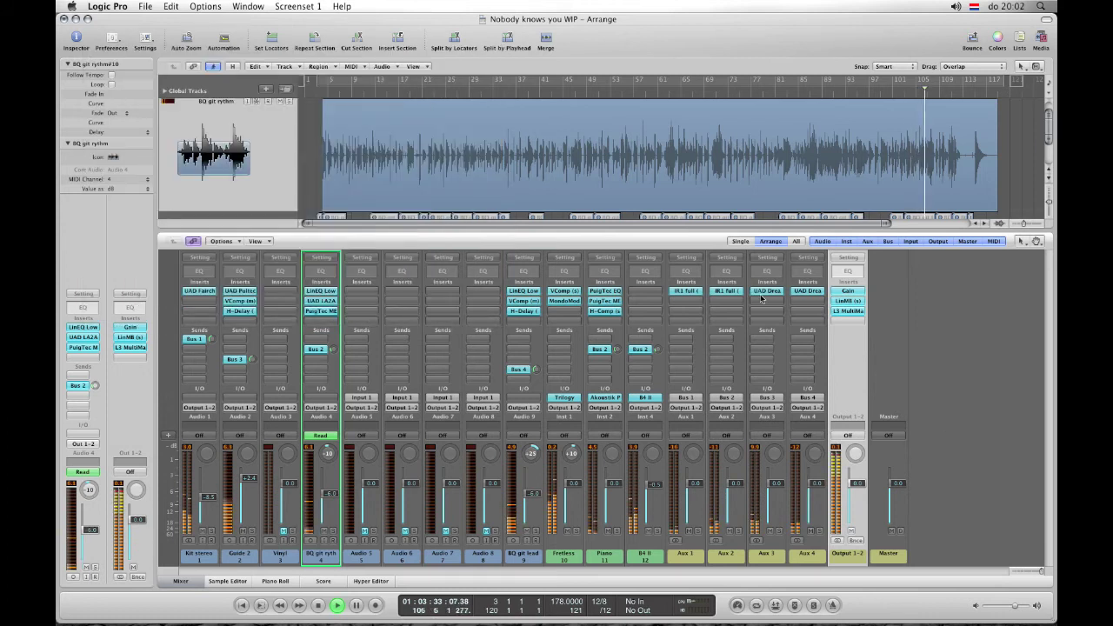
Step: Inspect the DreamVerb reverb on Aux 4 and close its window
{"action": "left_click", "coordinate": [812, 291]}
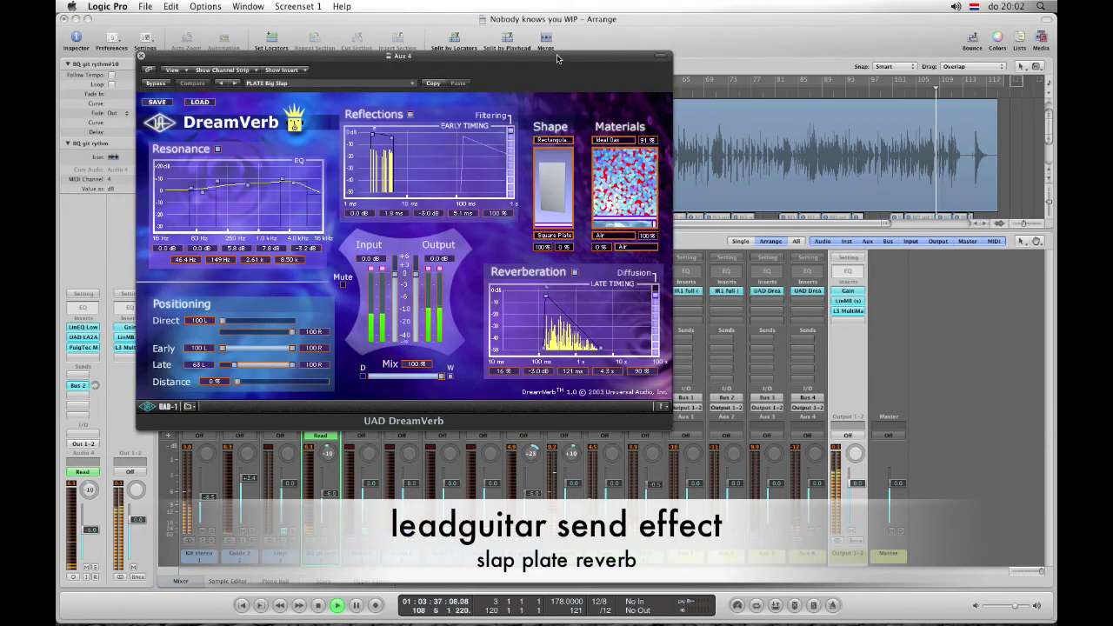
{"action": "left_click", "coordinate": [140, 57]}
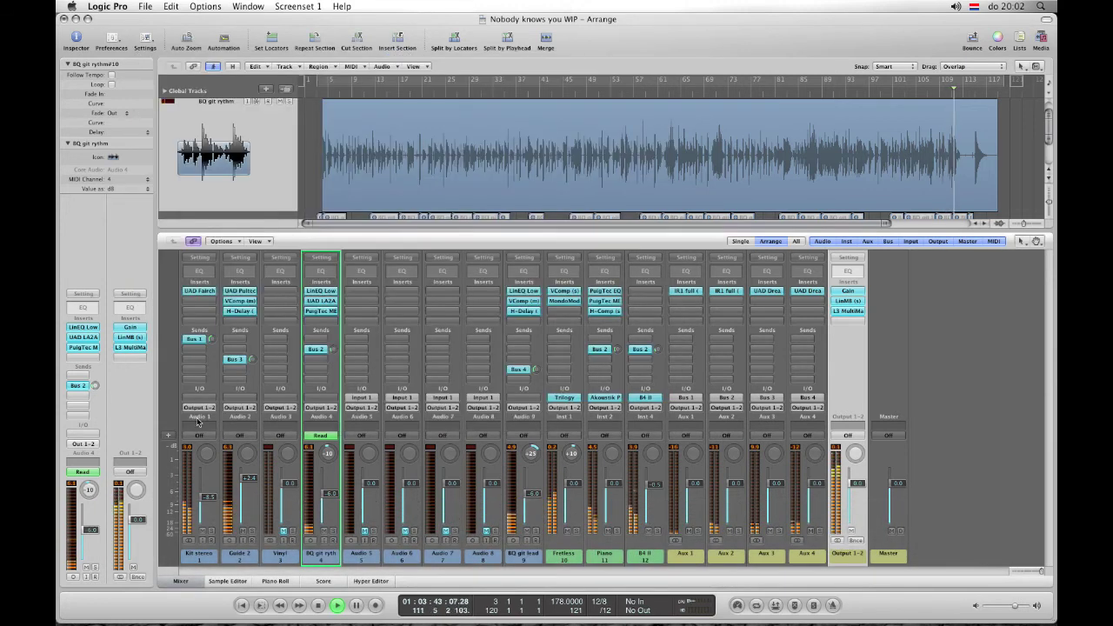
Step: Hide the mixer and turn off Auto Zoom to show all tracks of the arrangement at an even height
{"action": "left_click", "coordinate": [180, 582]}
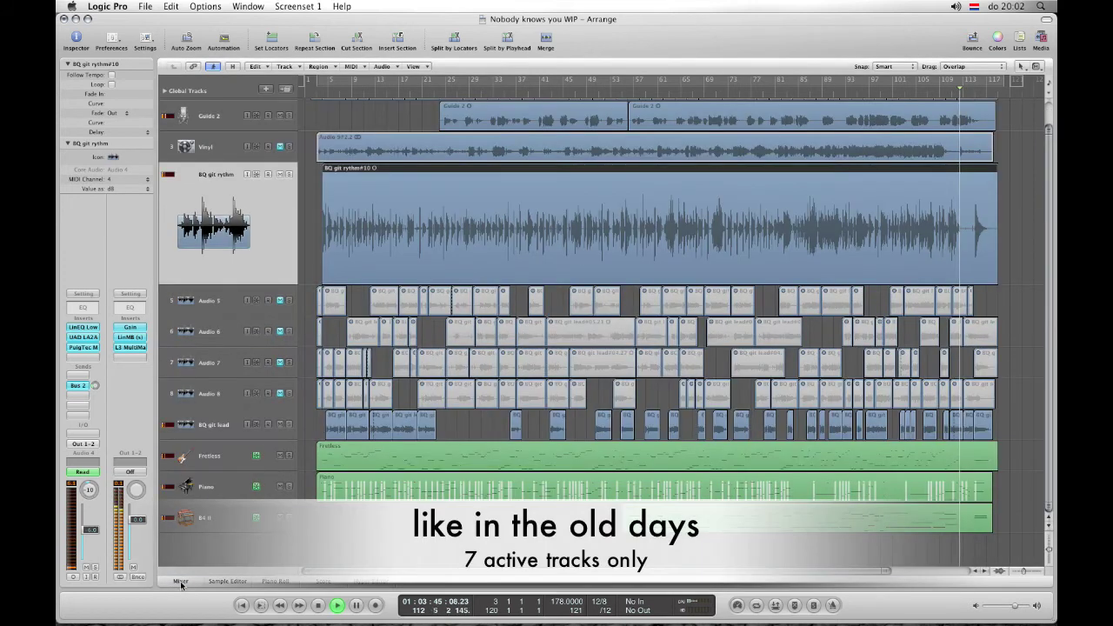
{"action": "left_click", "coordinate": [186, 37]}
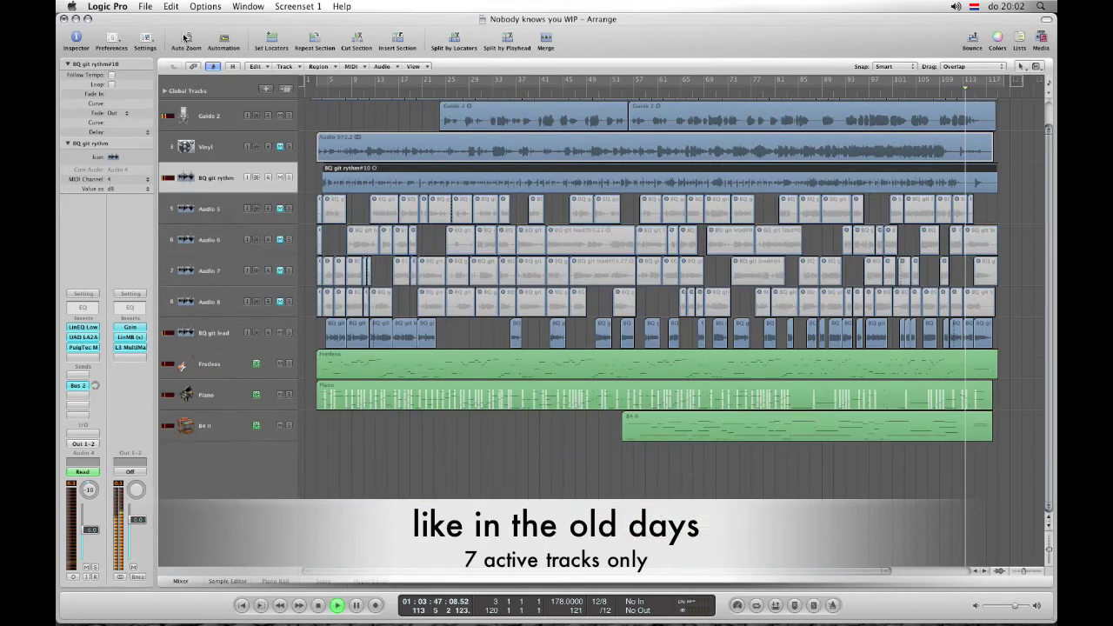
{"action": "scroll", "coordinate": [492, 462], "scroll_direction": "up", "scroll_amount": 1}
{"action": "scroll", "coordinate": [492, 461], "scroll_direction": "right", "scroll_amount": 2}
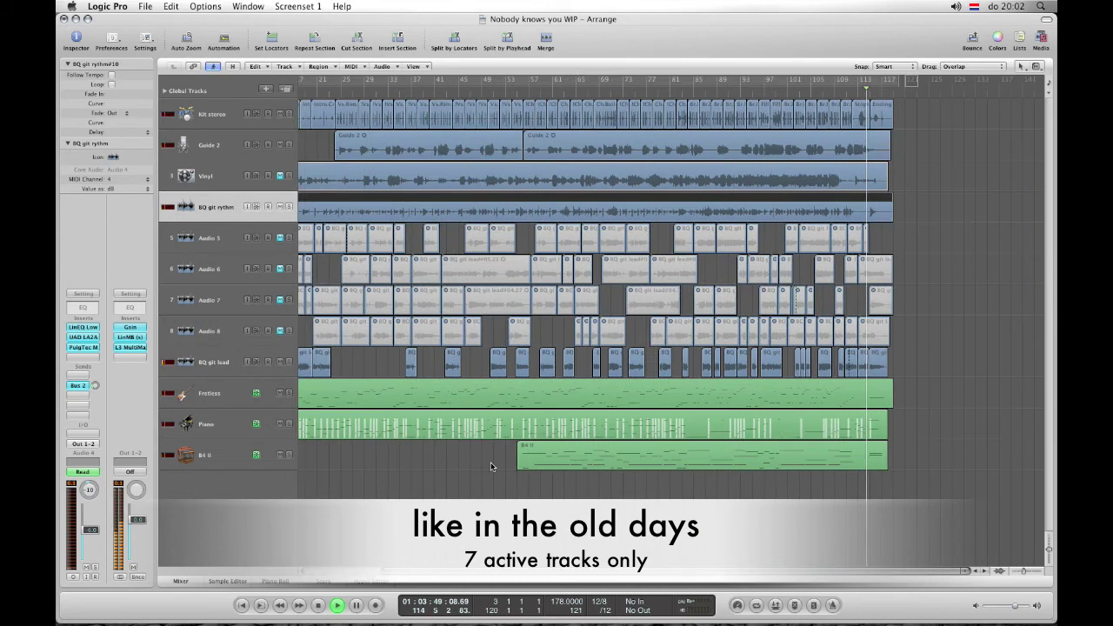